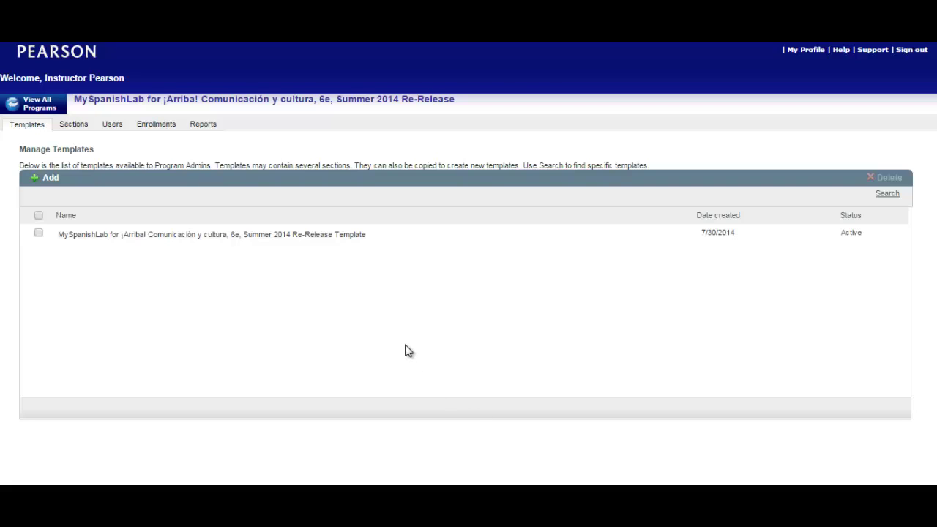
Step: Show the Sections list with the six active Spanish 100 sections from the ¡Arriba! template
left_click(71, 126)
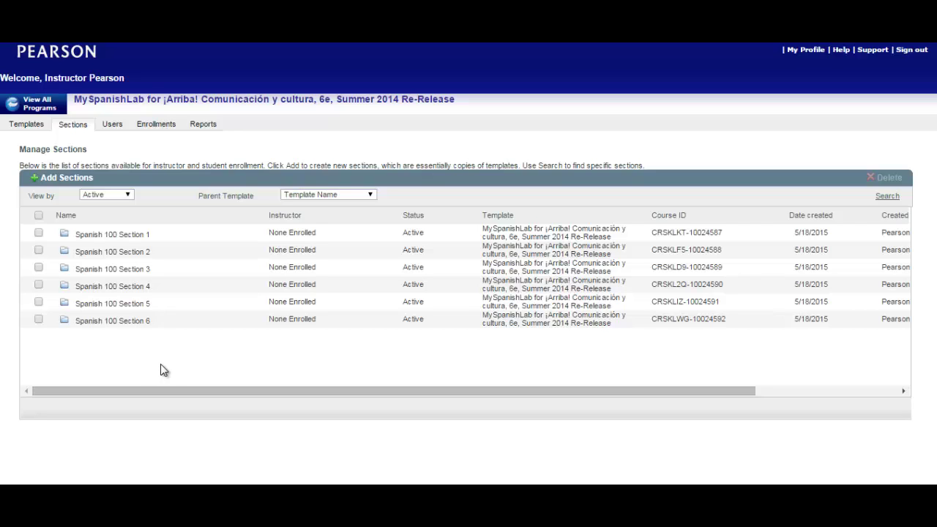
mouse_move(135, 234)
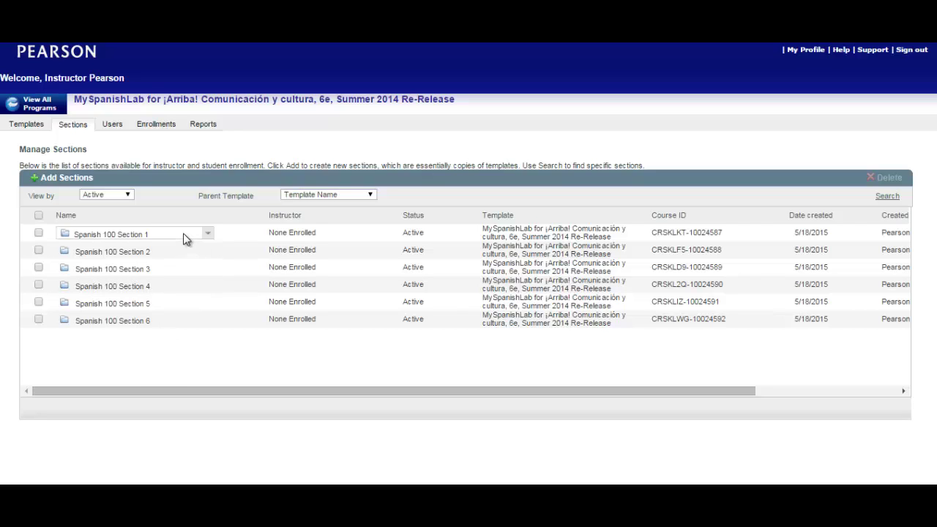
Step: Enter Spanish 100 Section 1 and view its MyTest testbank with the saved Chapter 1 Test
left_click(137, 237)
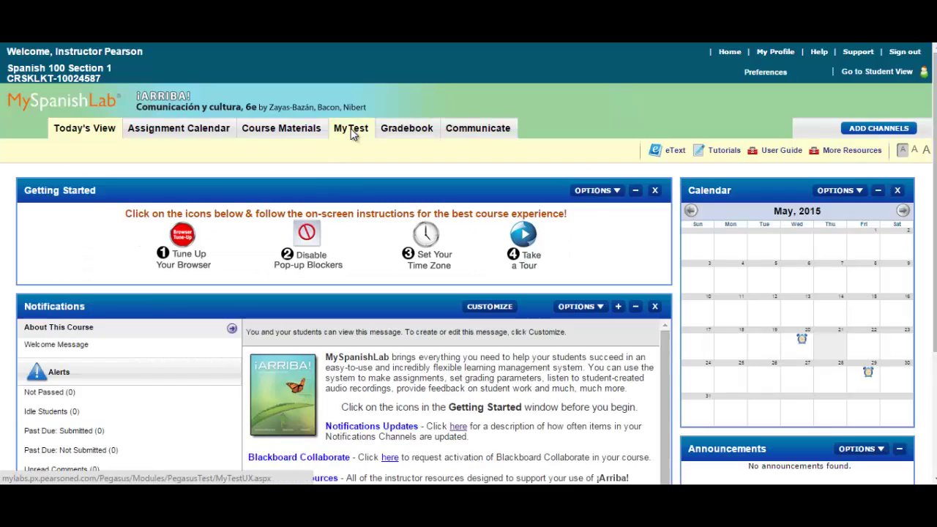
left_click(352, 130)
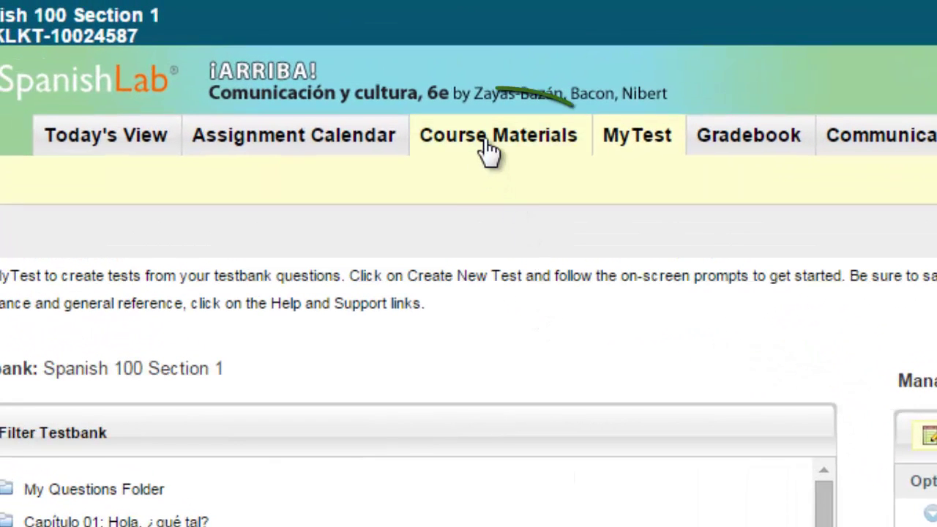
Step: Open the Course Materials Library beside Section 1's materials and display My Tests Folder's Chapter 1 Test
left_click(488, 147)
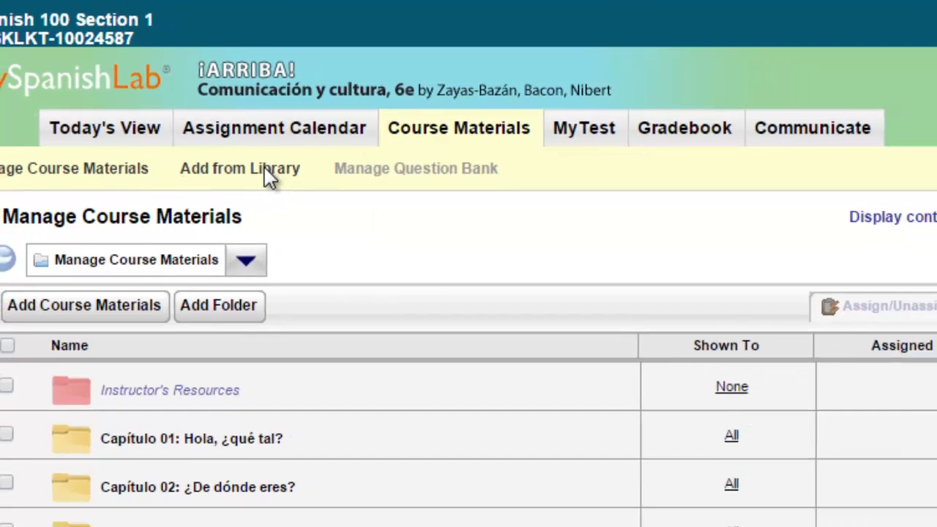
left_click(266, 168)
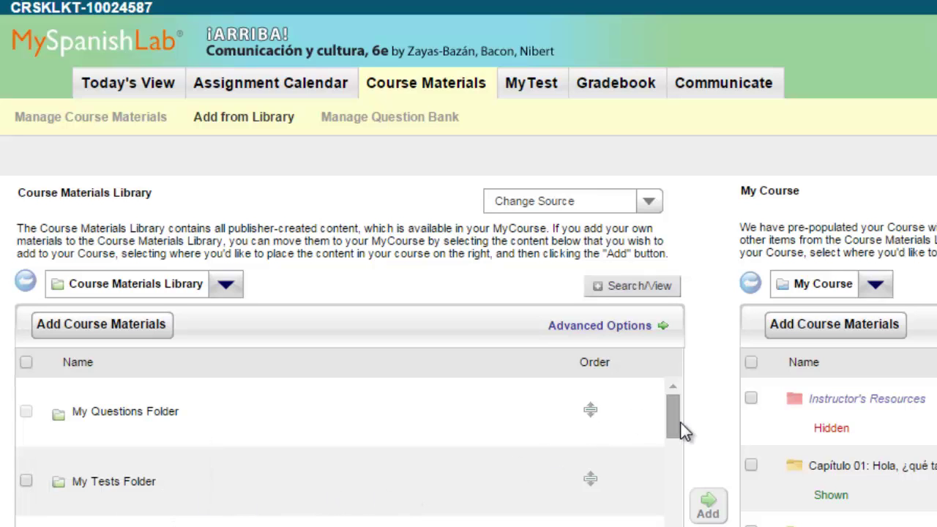
left_click_drag(681, 432, 680, 523)
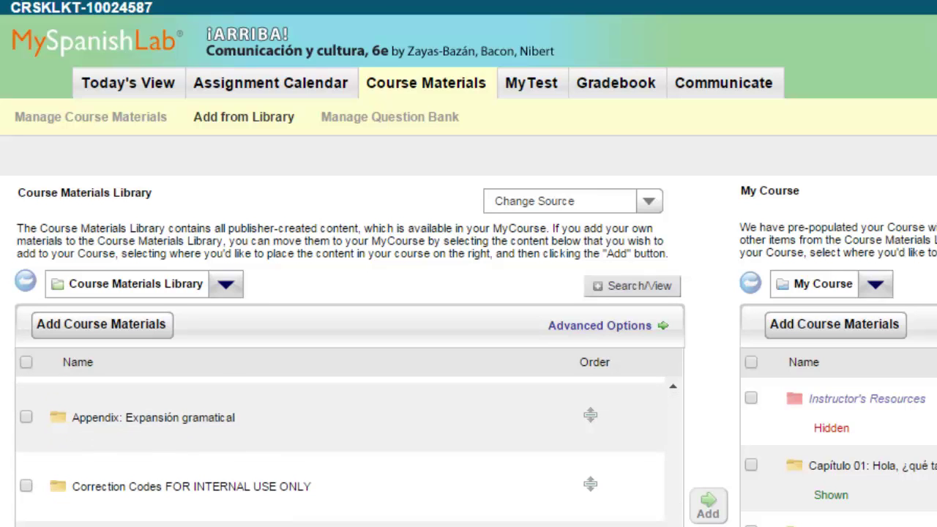
scroll(184, 516, "down", 3)
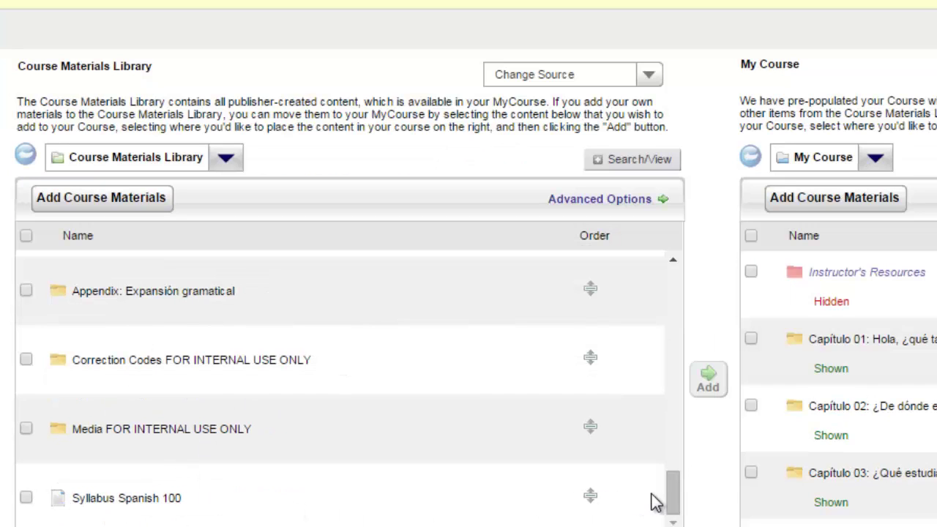
left_click_drag(679, 495, 674, 271)
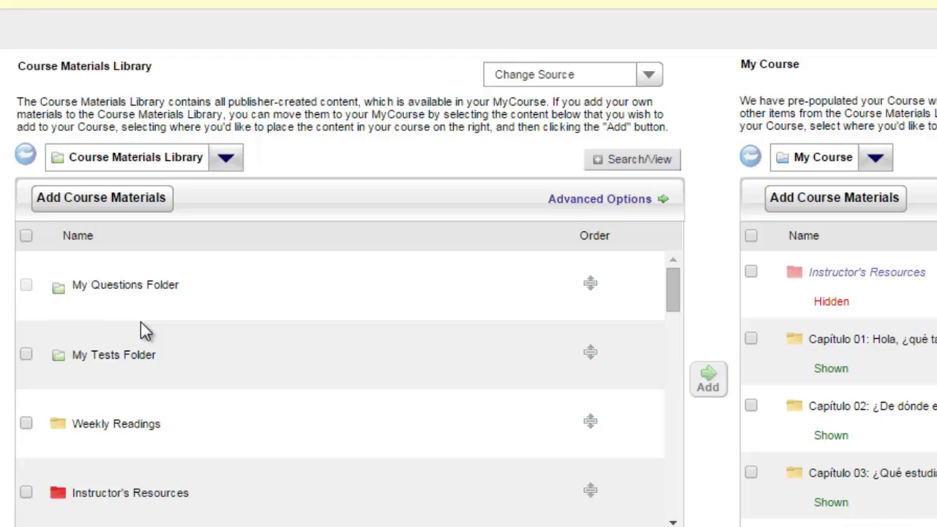
left_click(108, 357)
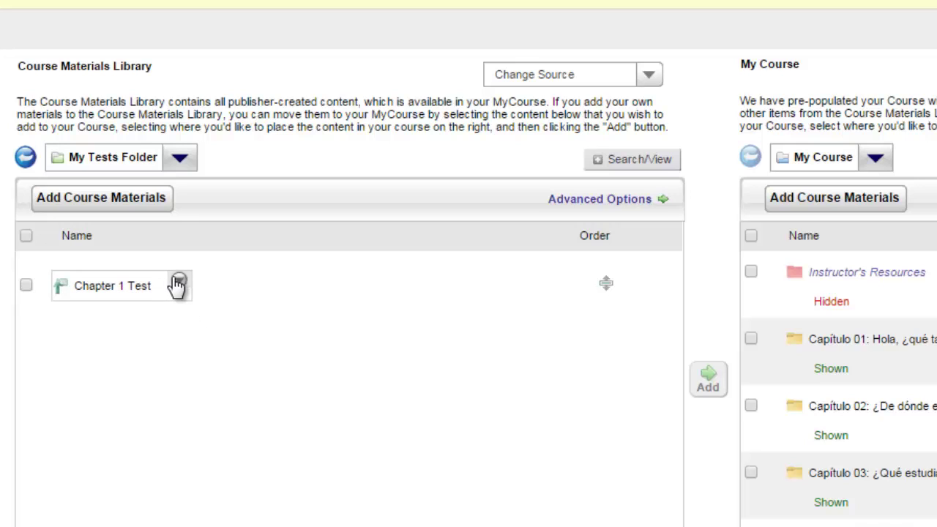
Step: Choose all six Spanish 100 sections to receive Chapter 1 Test via Add to Multiple Sections
left_click(178, 283)
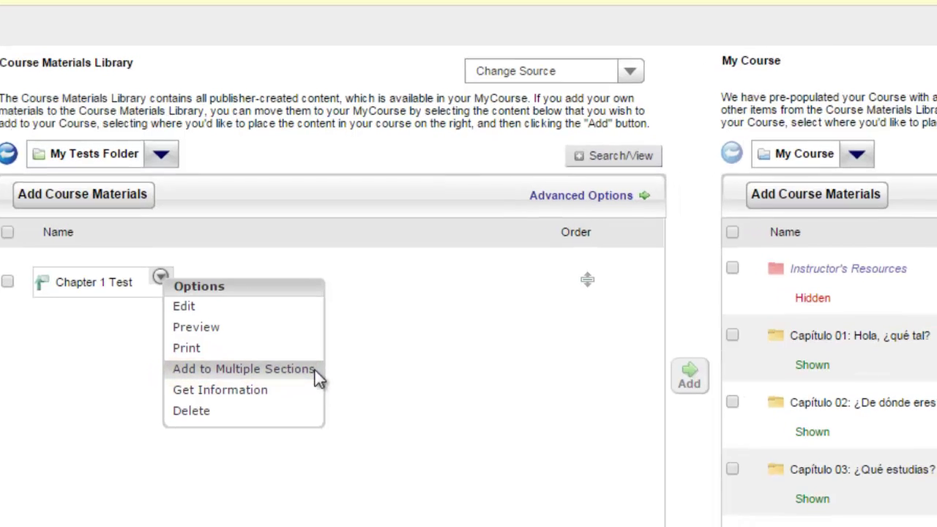
left_click(316, 372)
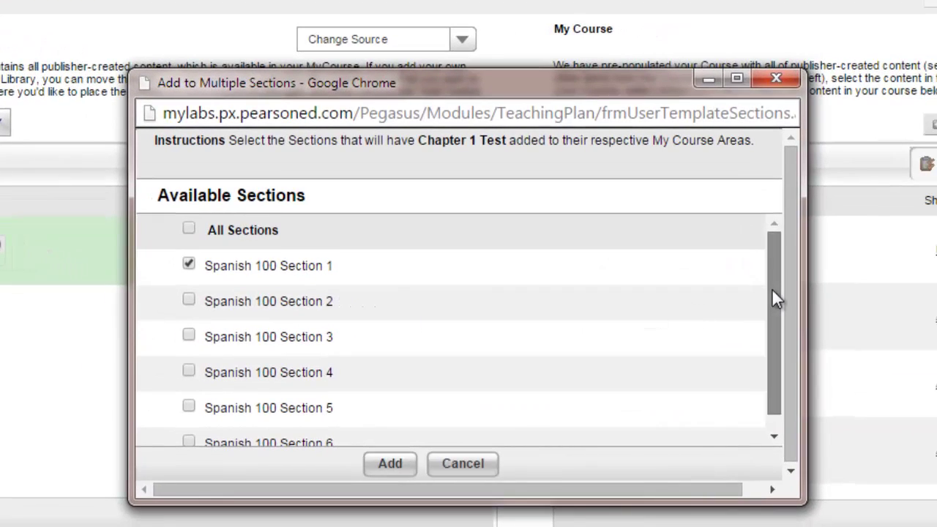
left_click(189, 230)
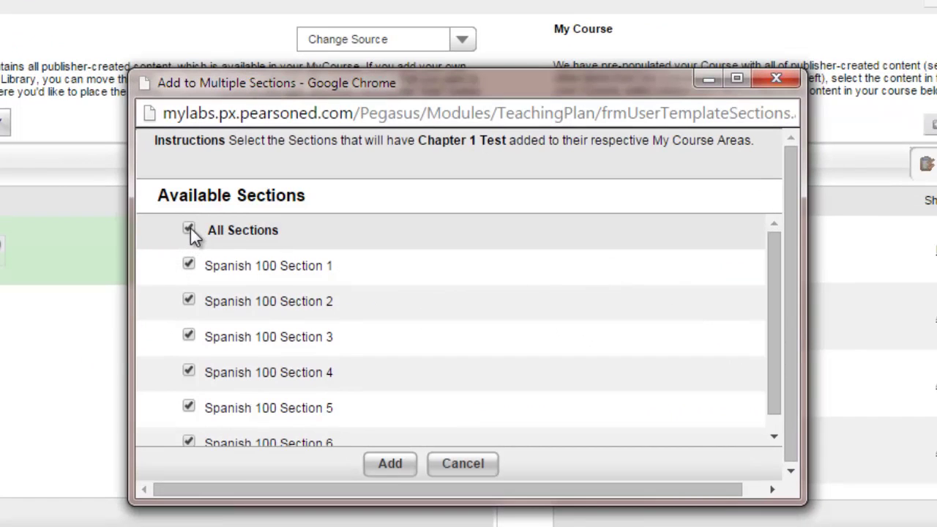
scroll(286, 293, "down", 1)
scroll(288, 291, "up", 1)
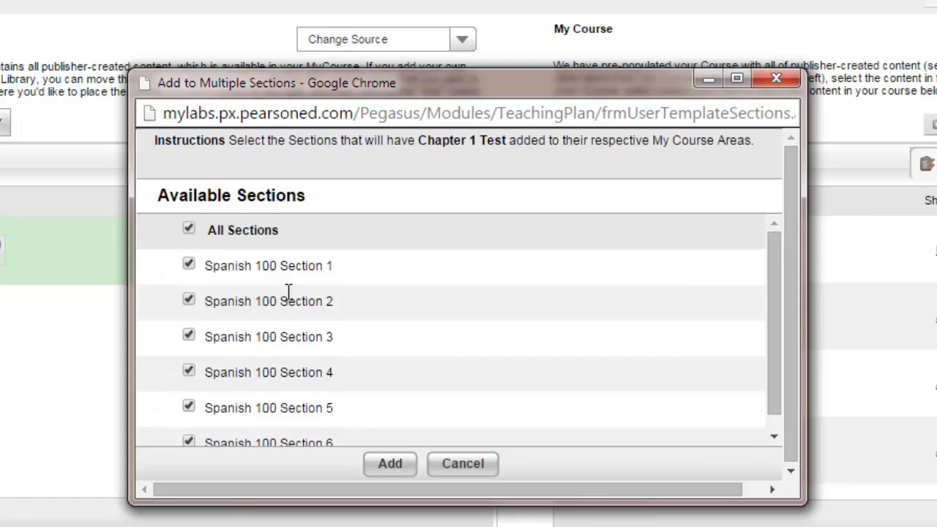
left_click(188, 229)
left_click(189, 264)
left_click(189, 371)
left_click(189, 230)
scroll(483, 359, "down", 1)
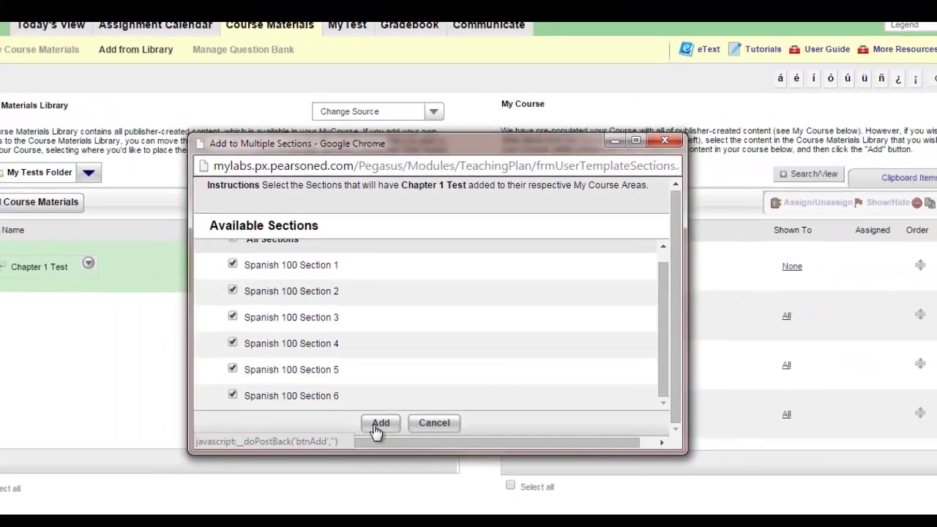
Step: Confirm the addition and check Chapter 1 Test now appears in Section 1's course materials
left_click(380, 458)
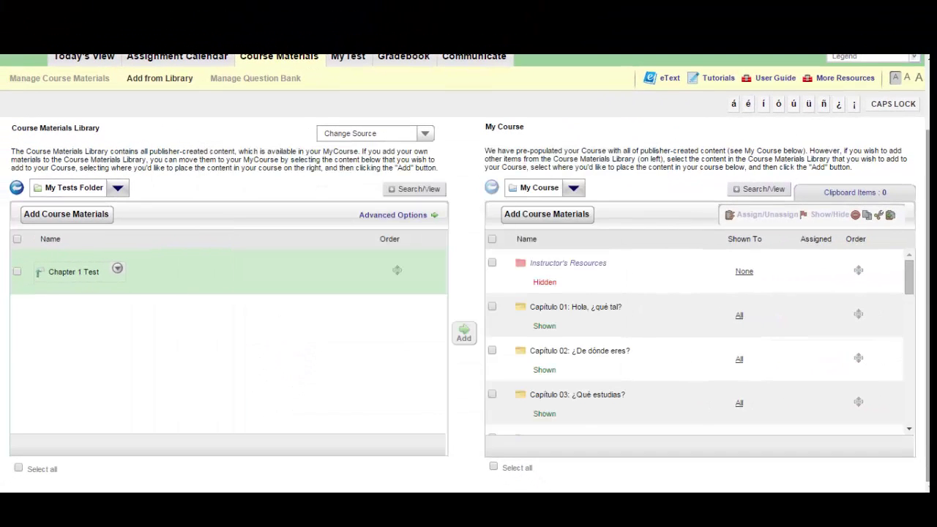
scroll(908, 331, "down", 1)
left_click_drag(908, 332, 900, 434)
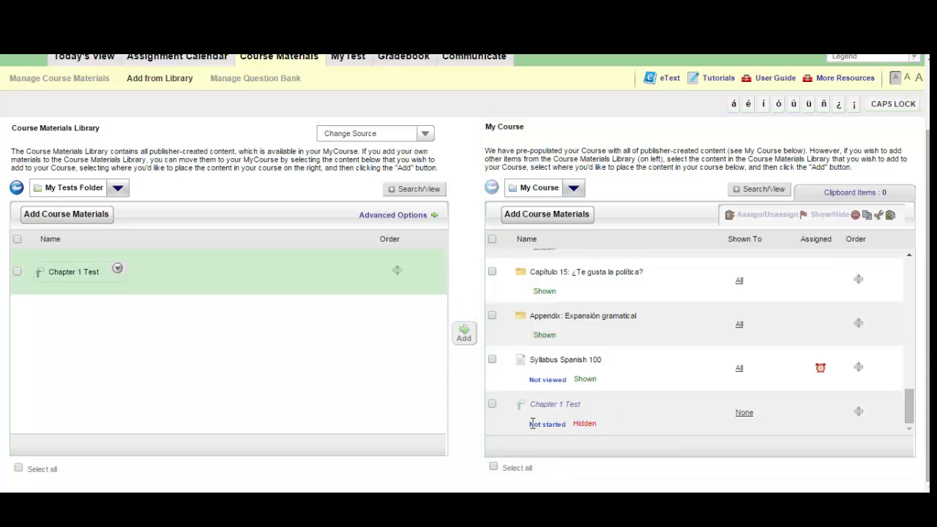
left_click(493, 404)
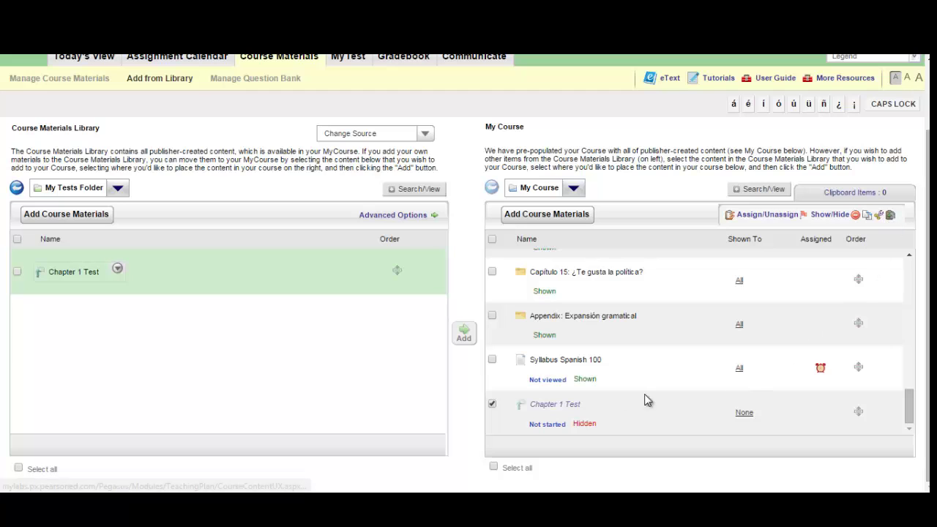
left_click(494, 403)
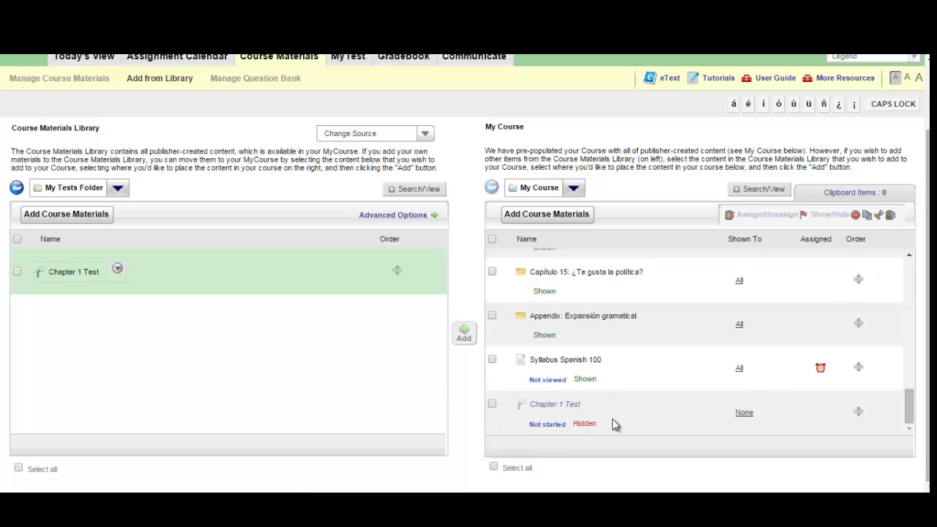
scroll(260, 172, "up", 3)
Step: Review Section 1's May 2015 assignment calendar and Table of Contents list
left_click(268, 146)
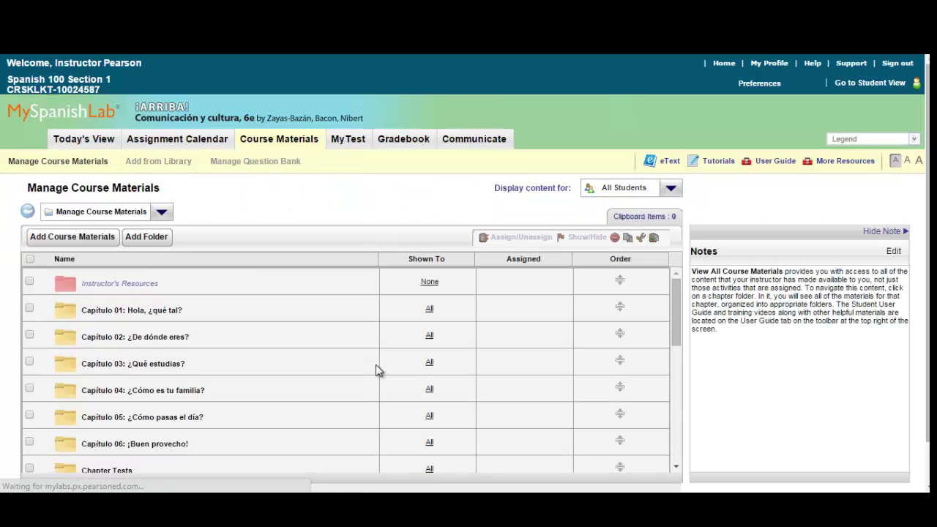
scroll(293, 387, "down", 2)
scroll(293, 386, "down", 5)
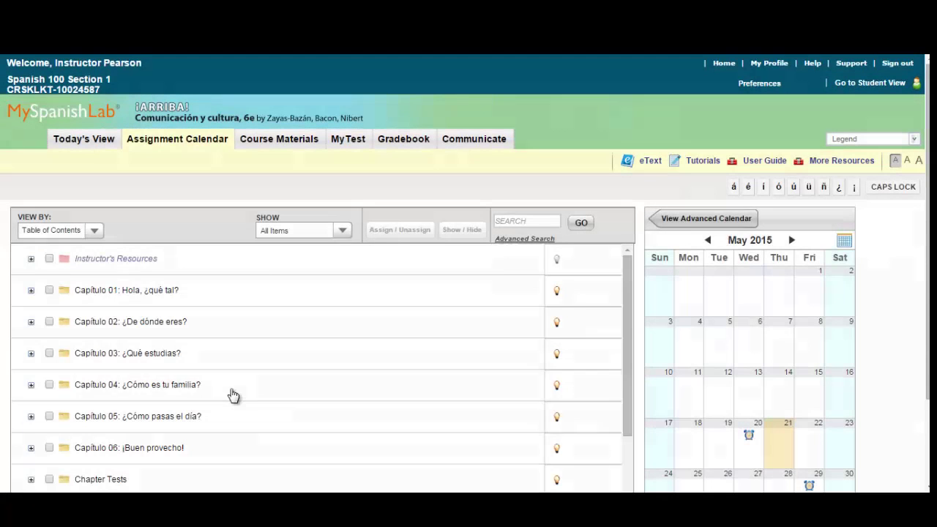
scroll(233, 396, "down", 5)
scroll(233, 395, "down", 2)
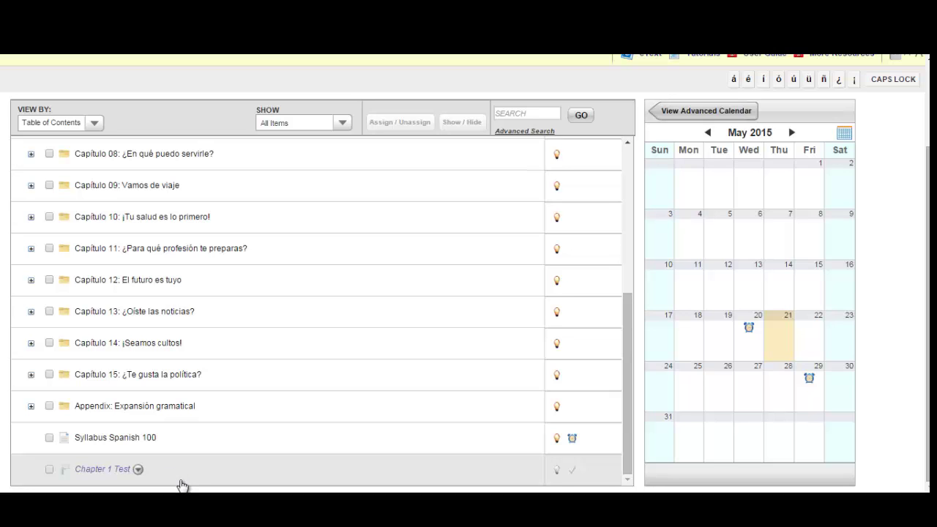
scroll(915, 371, "up", 3)
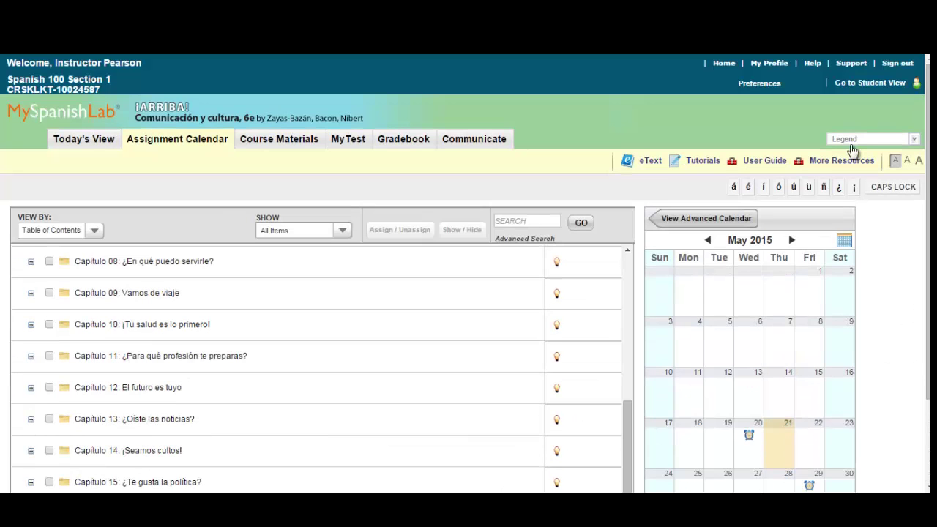
Step: Open Spanish 100 Section 4's course materials and find the not-yet-shown Chapter 1 Test
left_click(721, 63)
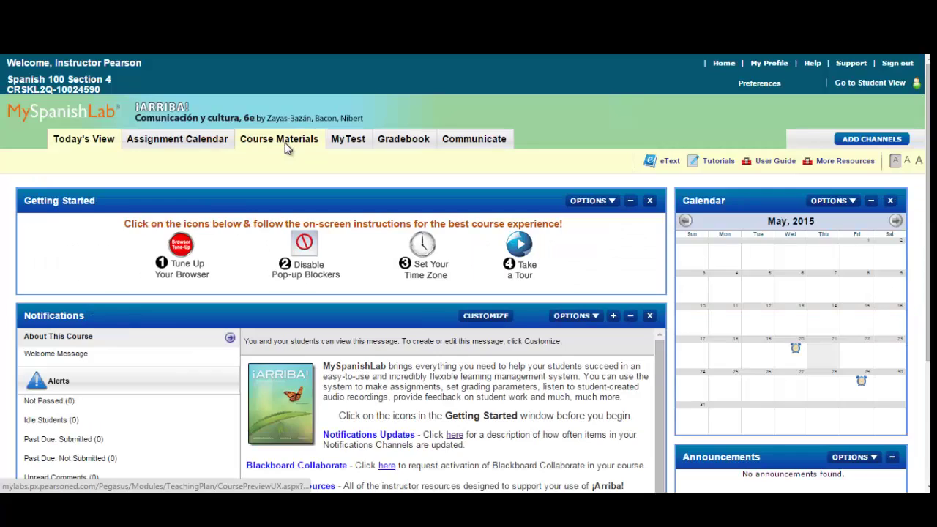
left_click(287, 145)
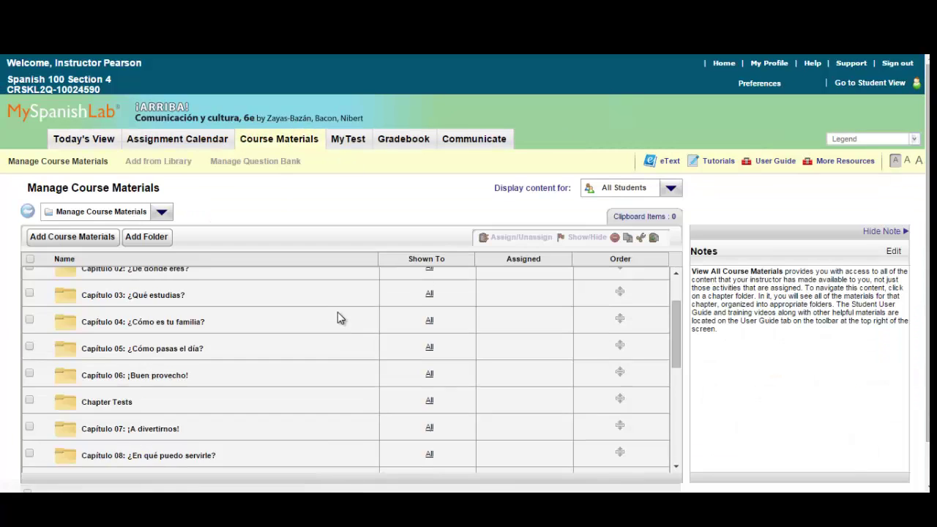
scroll(338, 318, "down", 10)
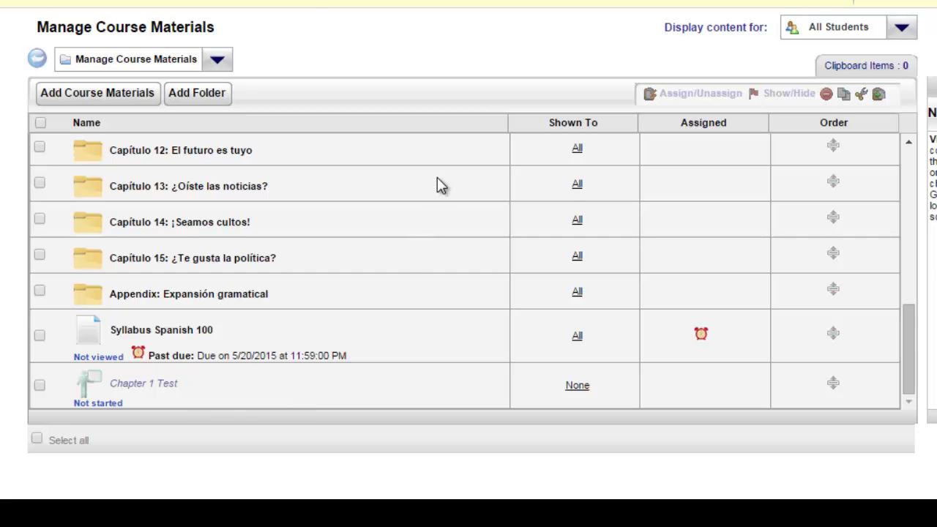
scroll(432, 110, "up", 2)
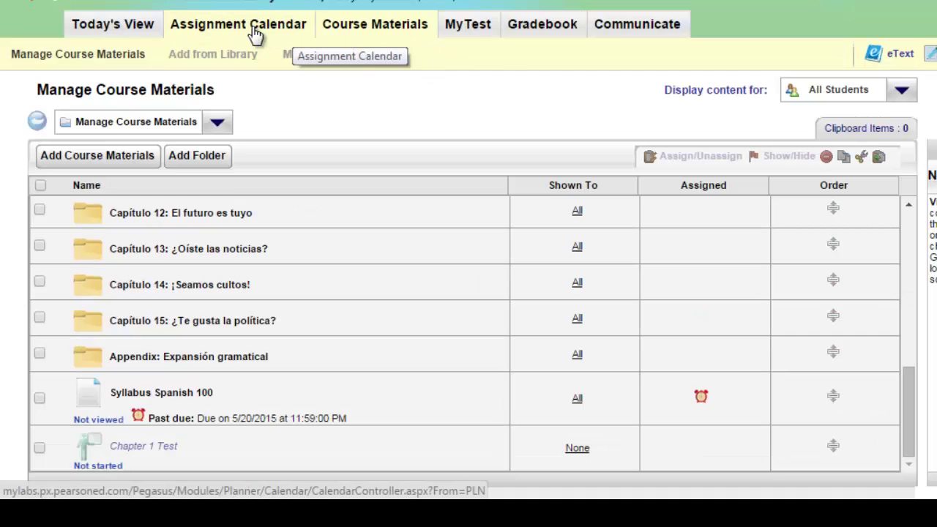
mouse_move(144, 388)
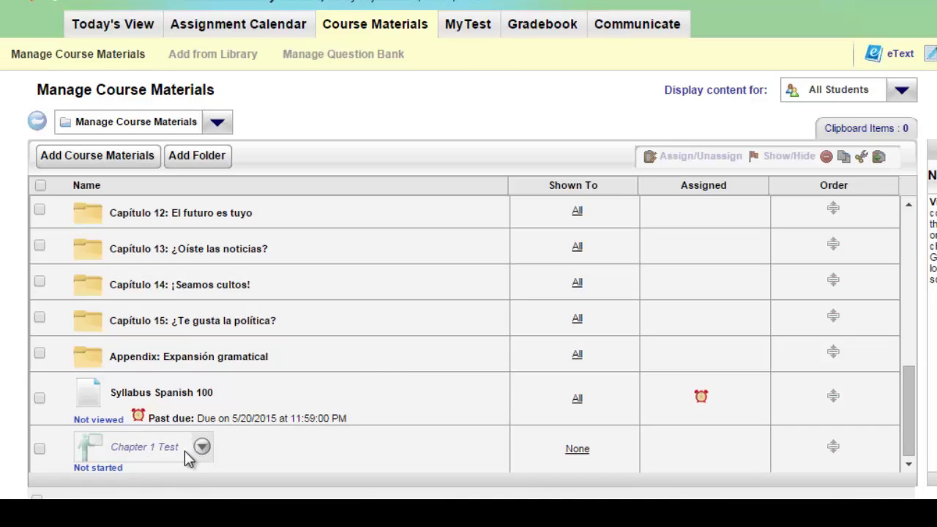
Step: Set Chapter 1 Test's properties to Assigned, due May 29, 2015, with Advanced Options expanded
left_click(202, 447)
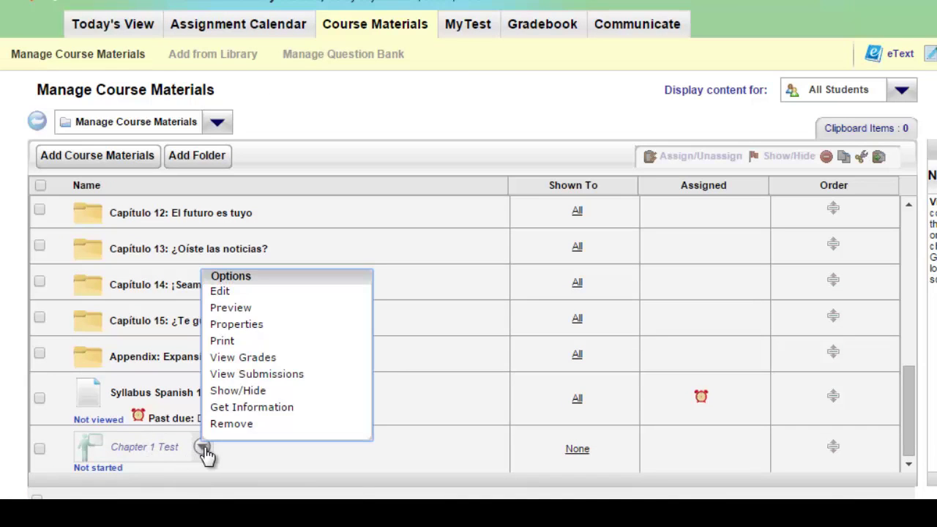
left_click(258, 327)
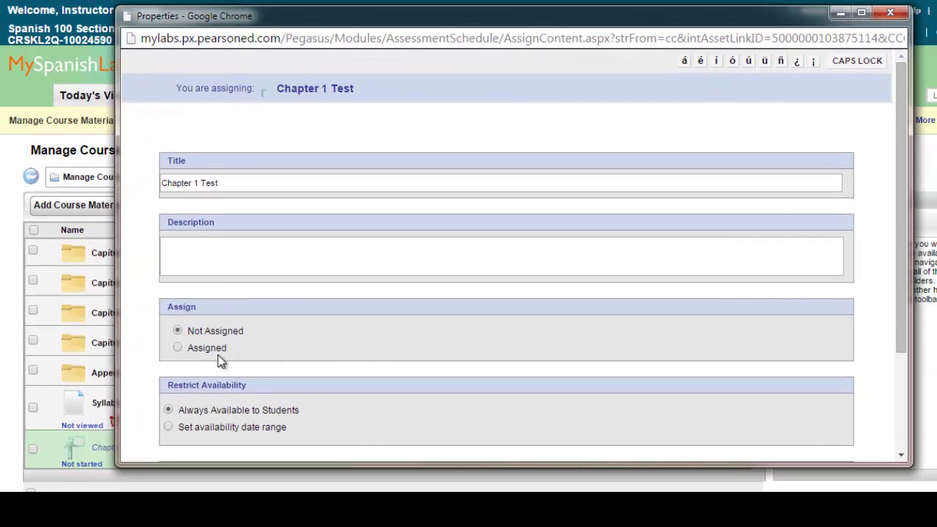
left_click(177, 349)
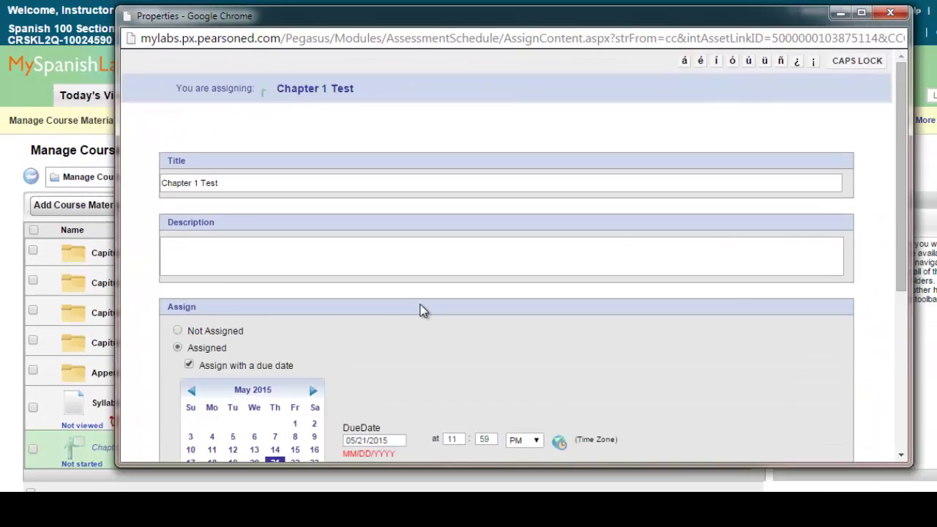
scroll(413, 313, "down", 2)
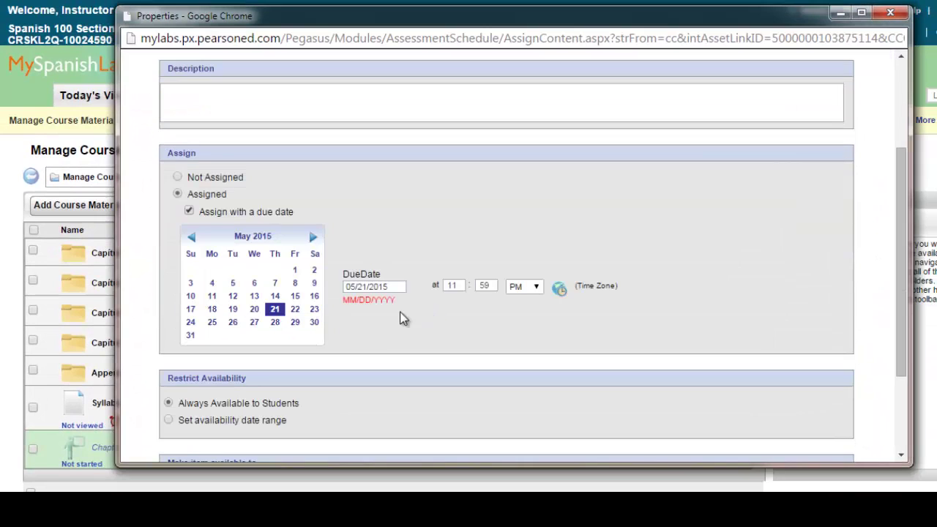
left_click(293, 324)
scroll(646, 275, "down", 3)
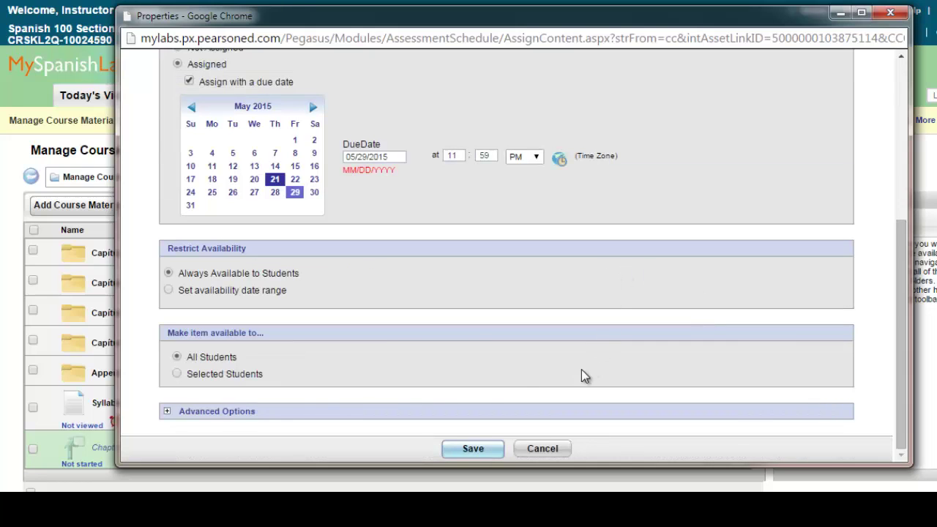
left_click(167, 411)
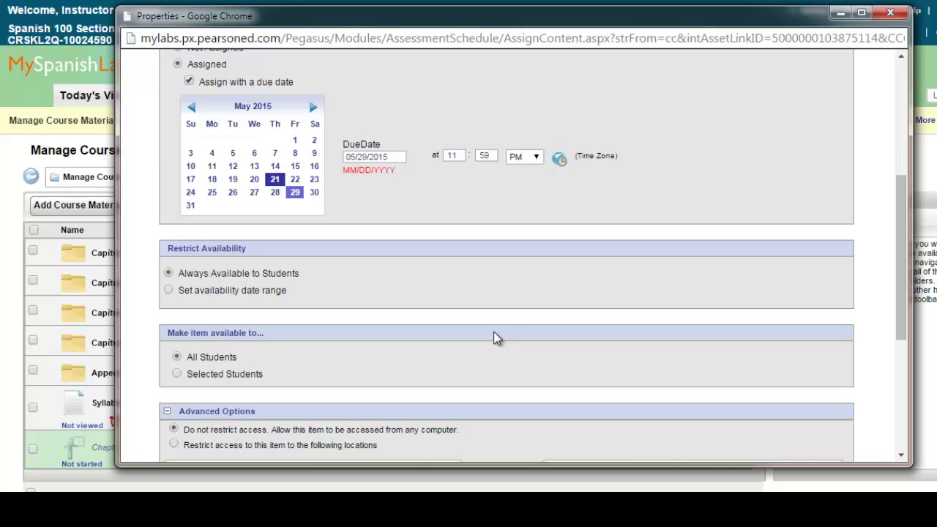
scroll(497, 335, "down", 3)
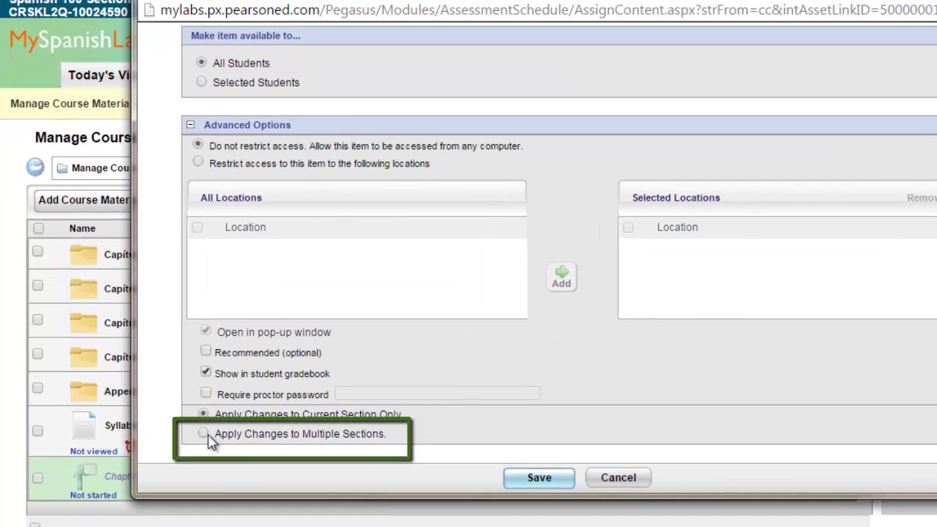
Step: Enable Apply Changes to Multiple Sections and check All Sections
left_click(207, 435)
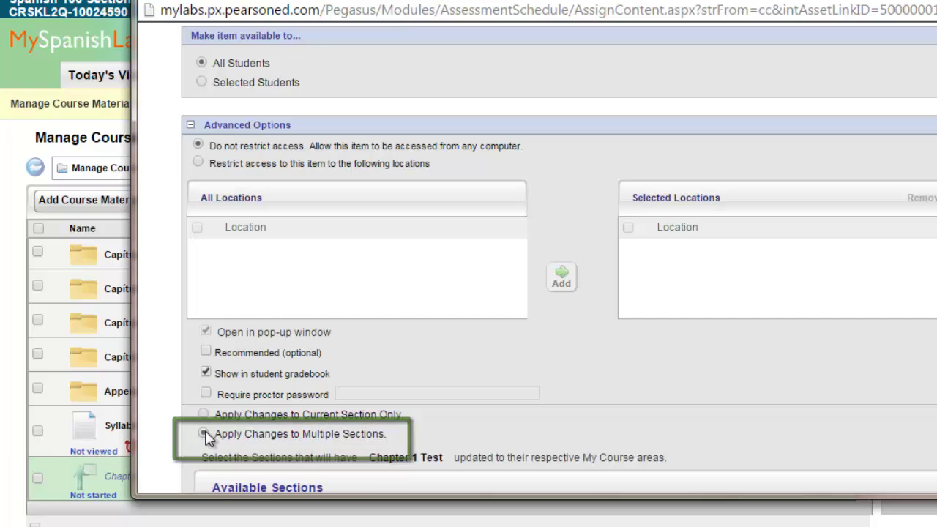
scroll(517, 387, "down", 3)
scroll(454, 370, "up", 3)
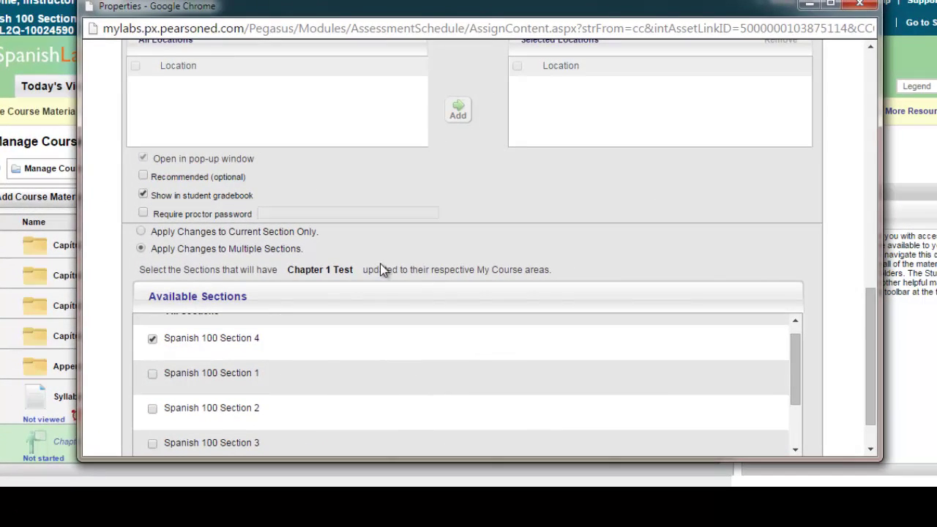
scroll(347, 384, "up", 1)
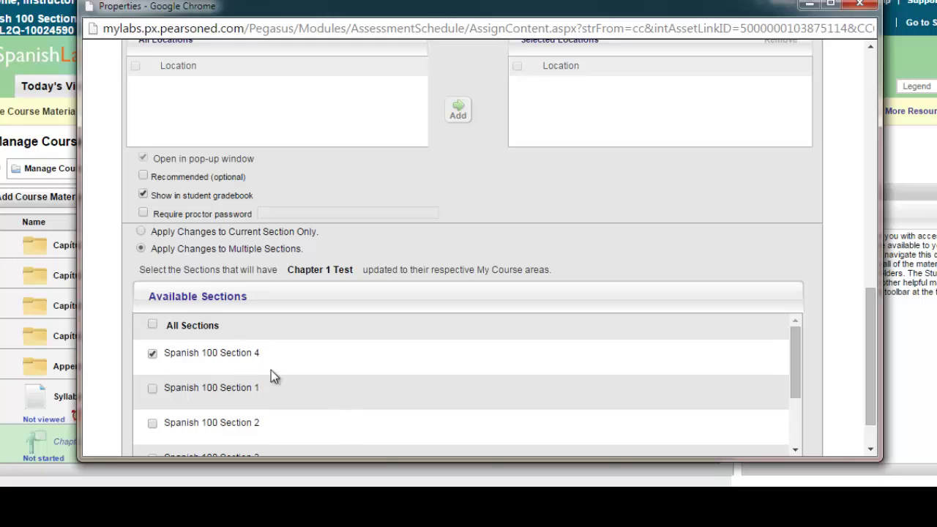
left_click(153, 326)
scroll(308, 369, "down", 2)
scroll(308, 373, "up", 2)
Step: Toggle individual sections, reselect all six sections, and save the assignment settings
left_click(154, 354)
left_click(153, 389)
left_click(153, 387)
scroll(262, 390, "down", 2)
scroll(262, 395, "up", 3)
left_click(153, 327)
scroll(479, 385, "down", 3)
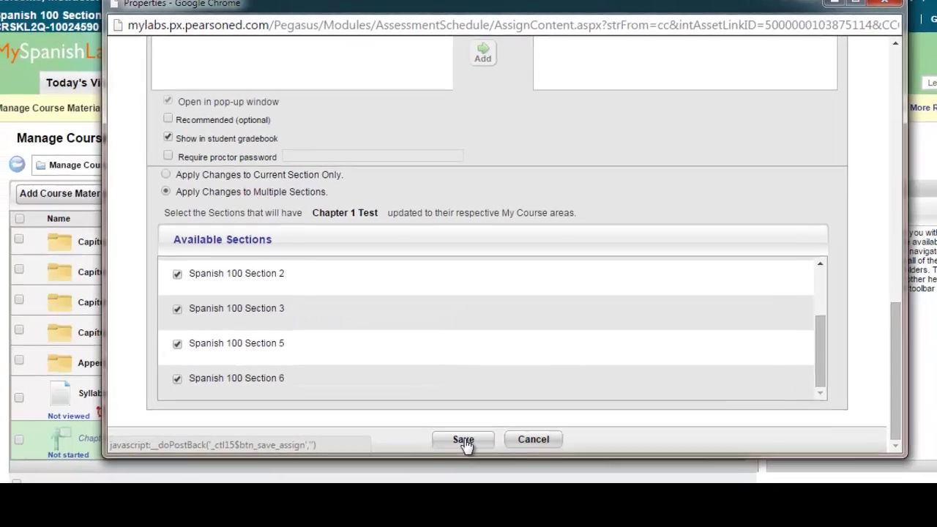
left_click(438, 444)
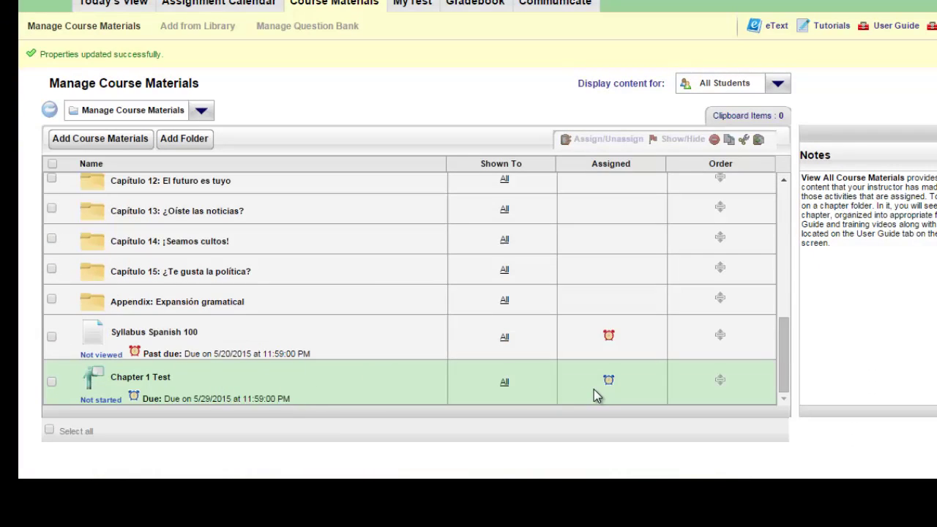
Step: Confirm Section 6's calendar lists Chapter 1 Test due 11:59 PM on May 29, 2015
scroll(403, 167, "up", 2)
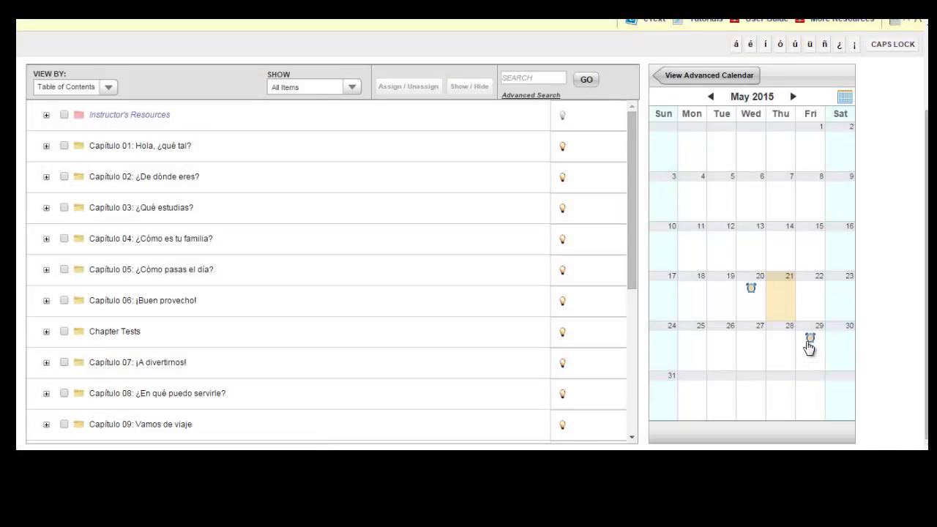
left_click(808, 340)
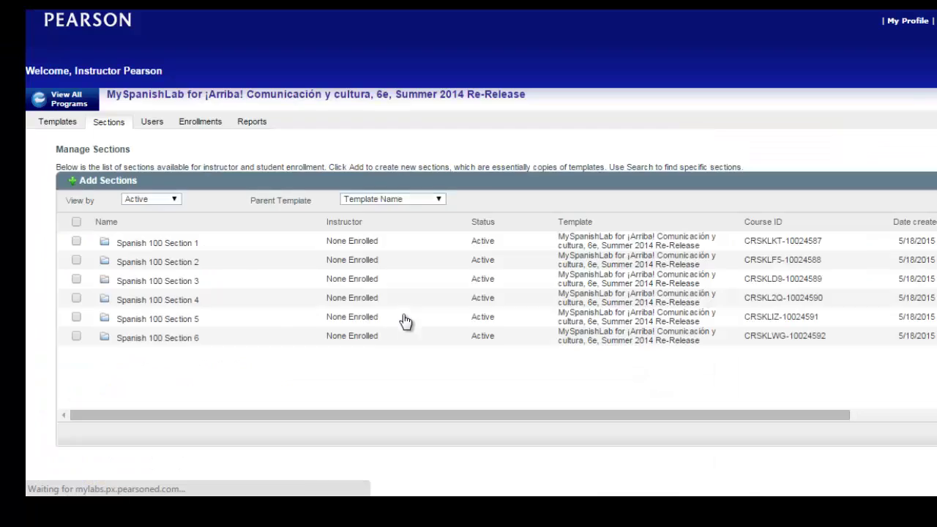
left_click(144, 338)
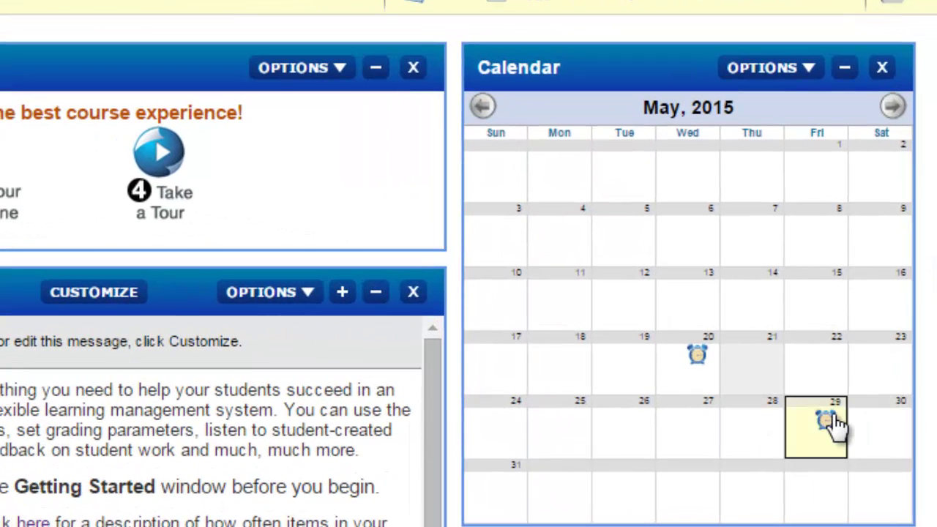
left_click(835, 423)
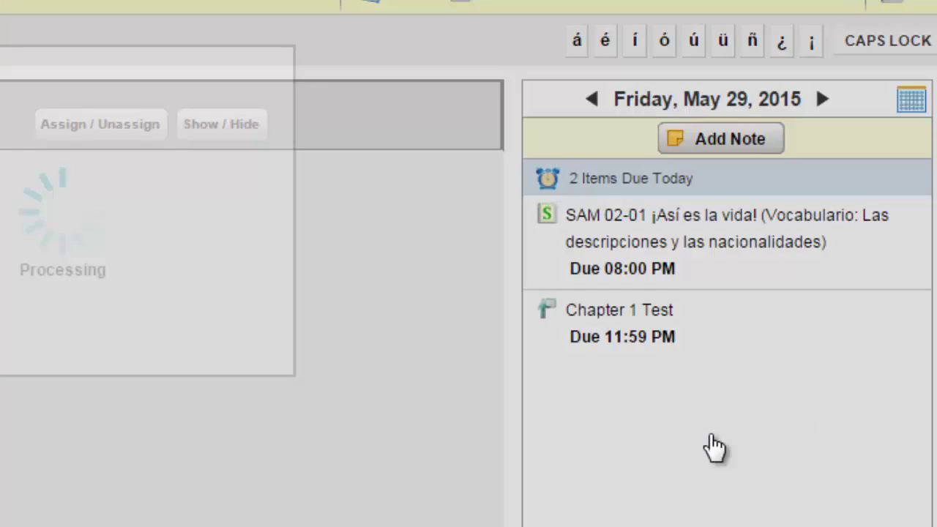